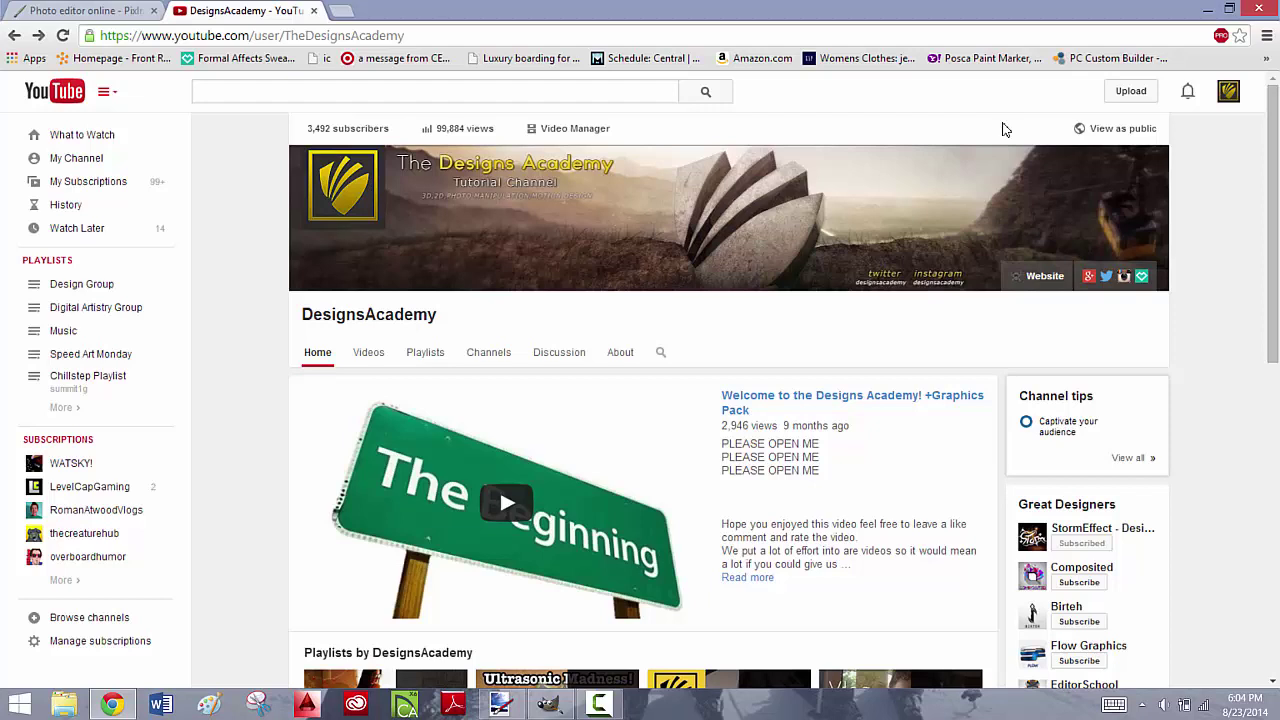
- Close the YouTube tab and create a blank 1024 x 768 image in Pixlr Editor
{"action": "key", "text": "ctrl+w"}
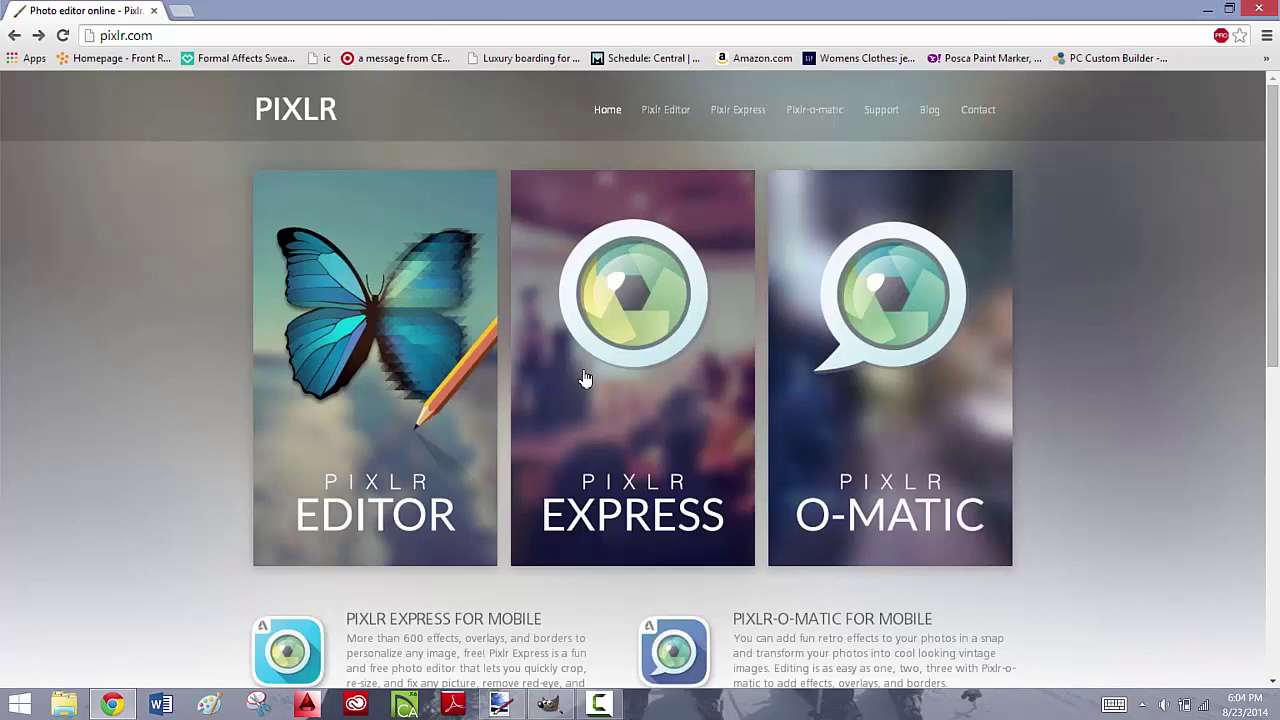
{"action": "left_click", "coordinate": [349, 420]}
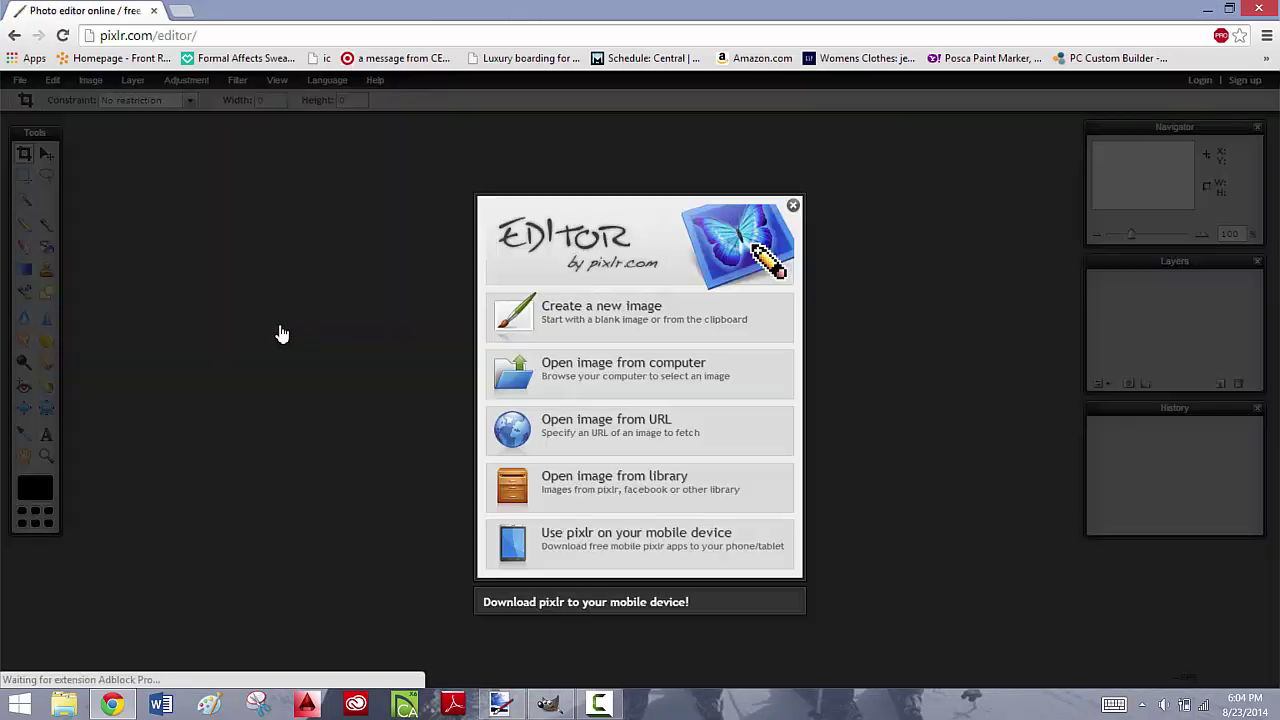
{"action": "left_click", "coordinate": [670, 316]}
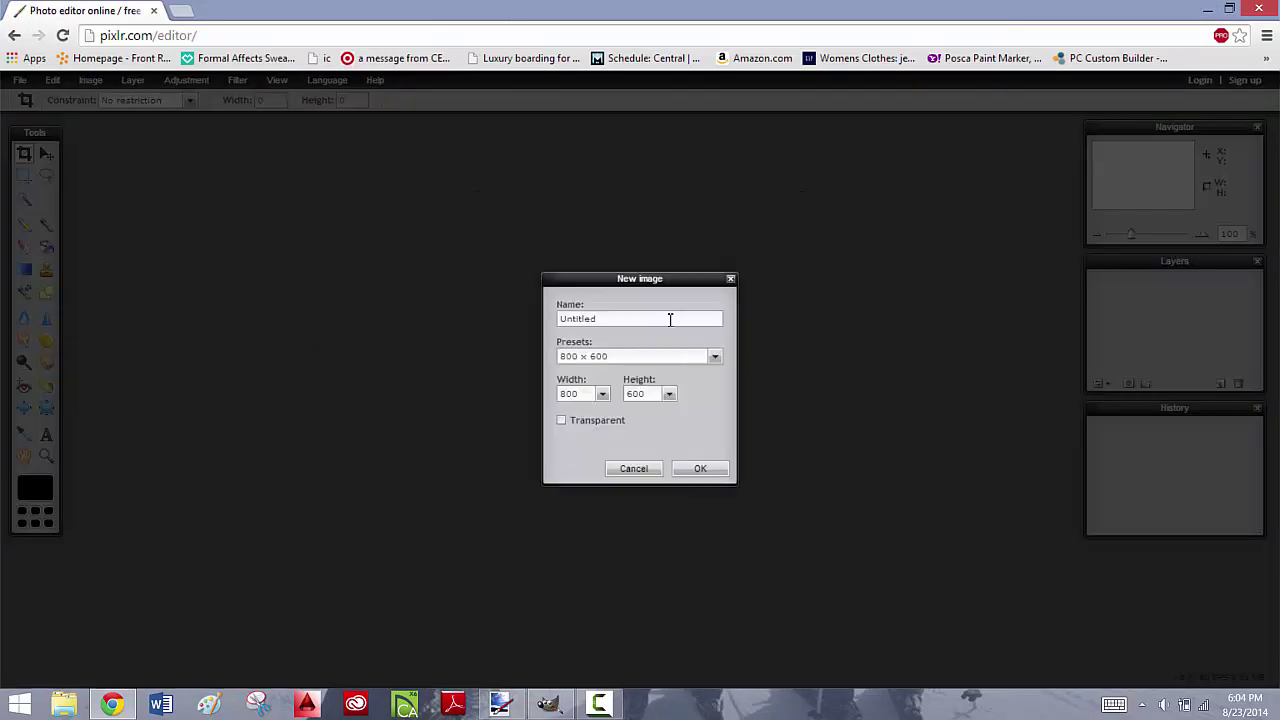
{"action": "left_click", "coordinate": [640, 357]}
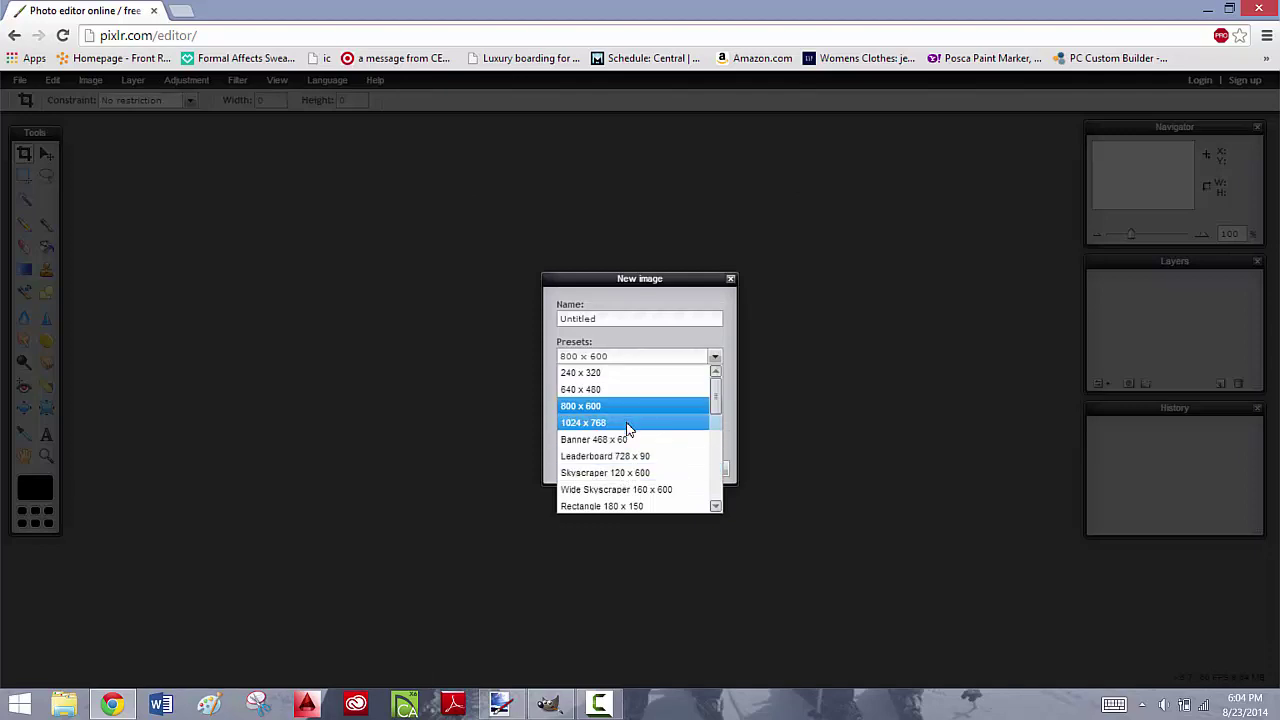
{"action": "left_click", "coordinate": [583, 422]}
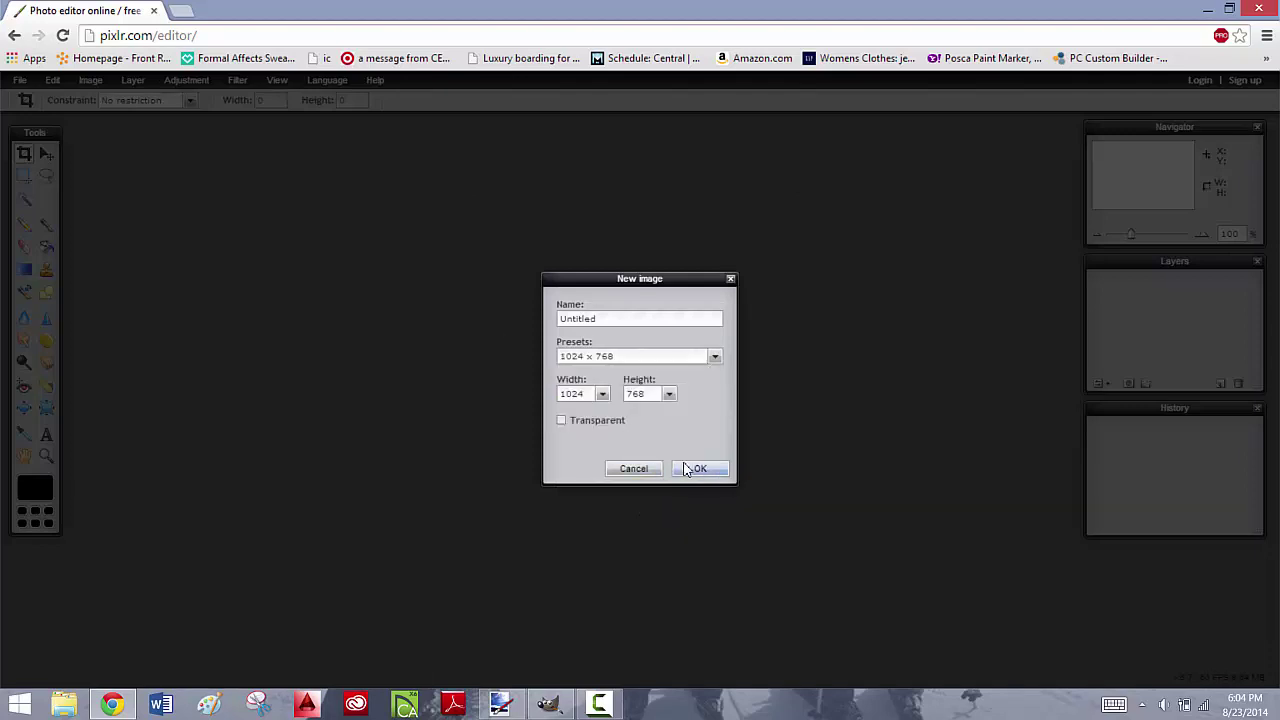
{"action": "key", "text": "Return"}
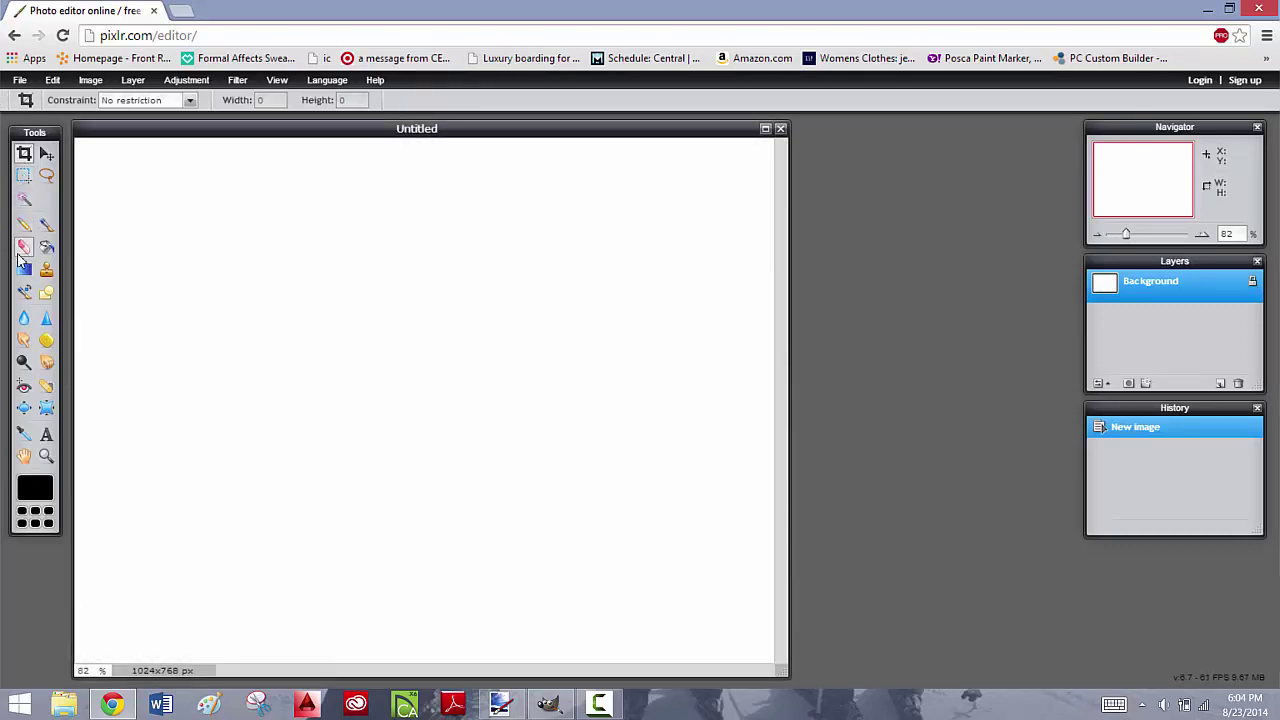
- Try the Brush, Magic Wand, Paint Bucket, Color Replace and Pencil tools in turn
{"action": "left_click", "coordinate": [46, 224]}
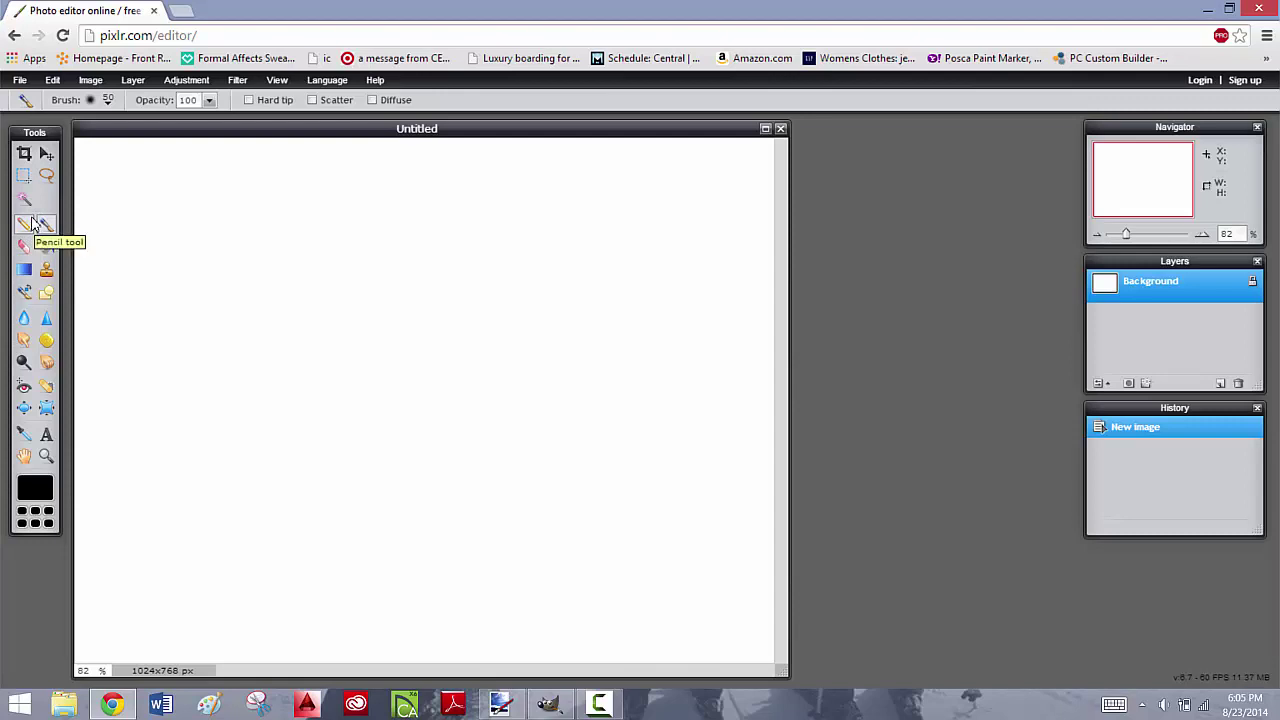
{"action": "left_click", "coordinate": [25, 198]}
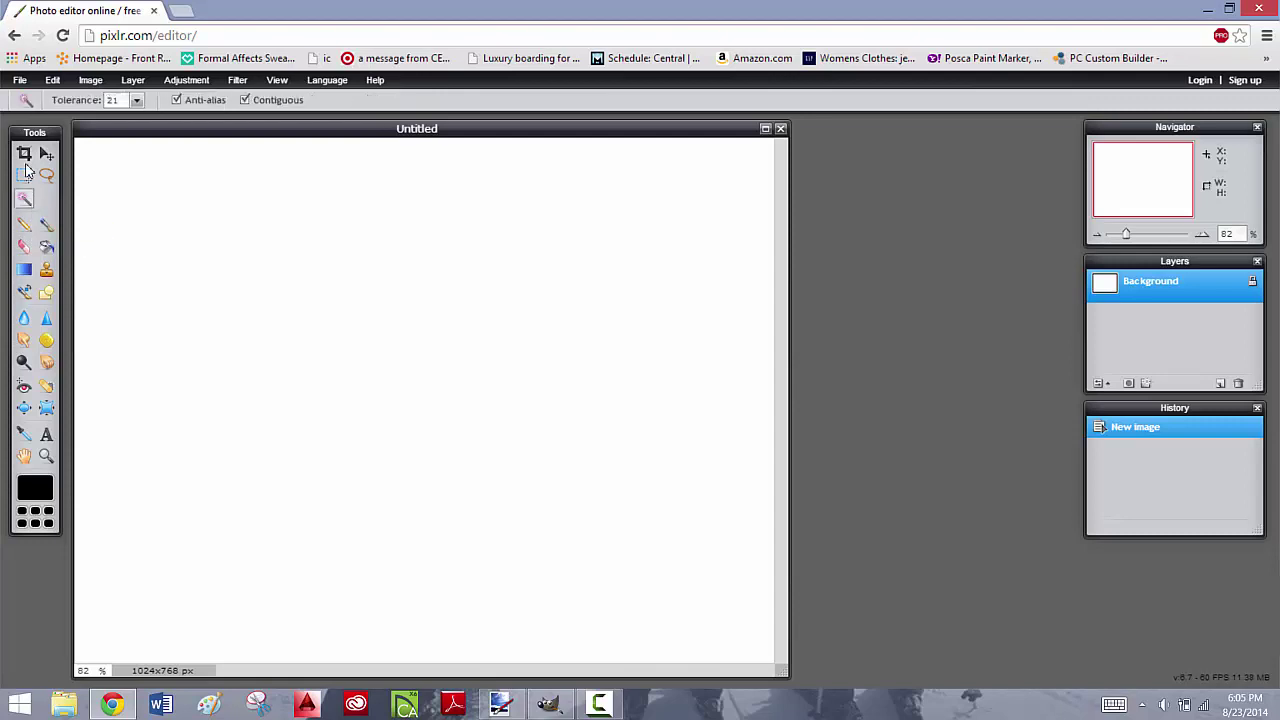
{"action": "left_click", "coordinate": [47, 247]}
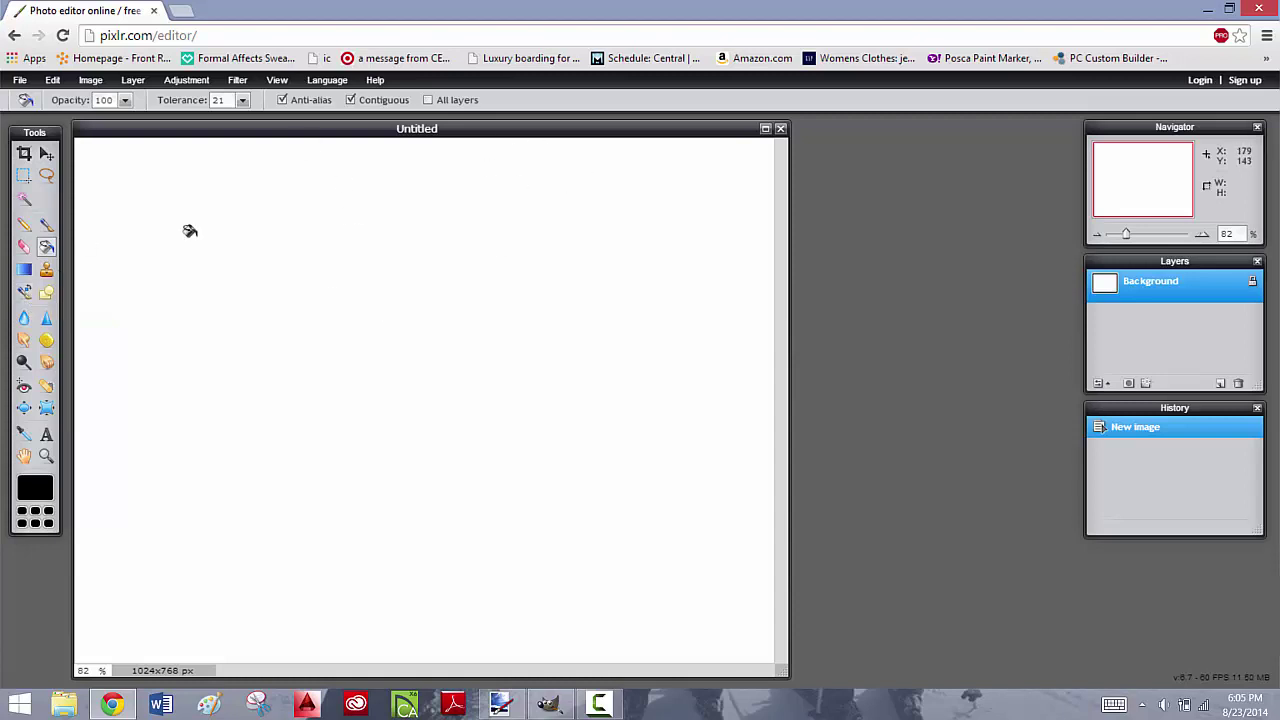
{"action": "left_click", "coordinate": [24, 291]}
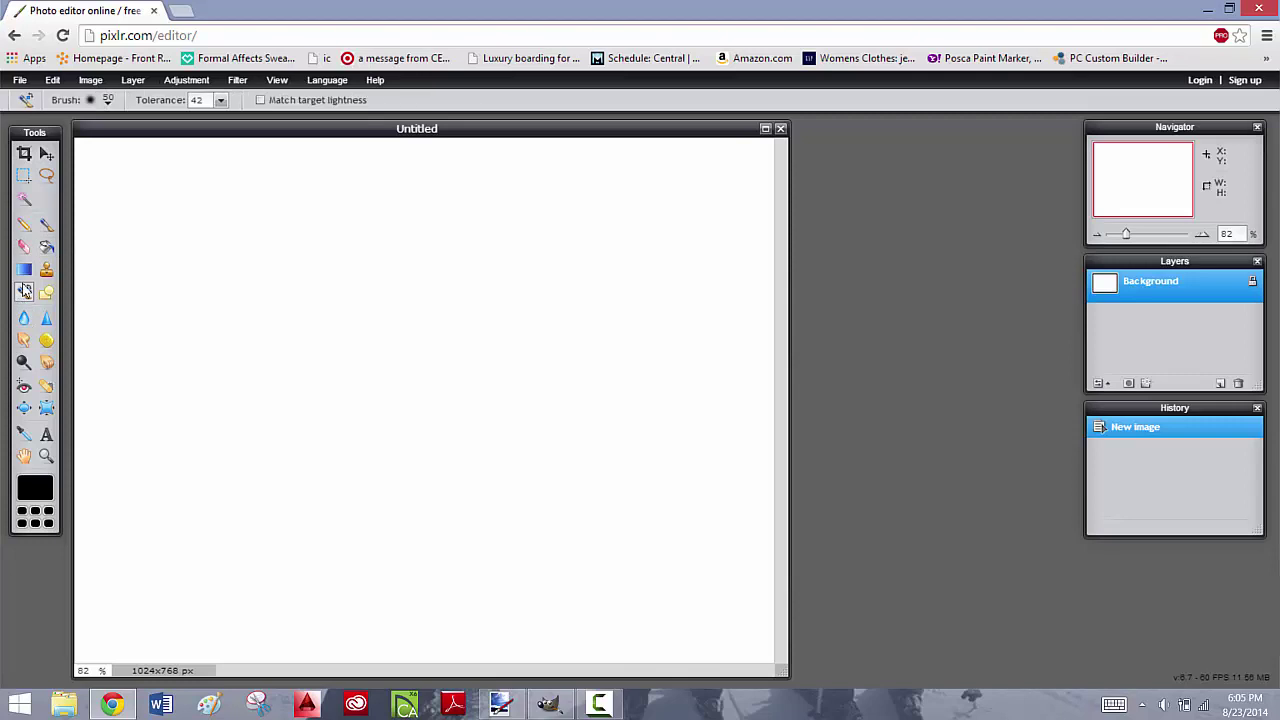
{"action": "left_click", "coordinate": [28, 227]}
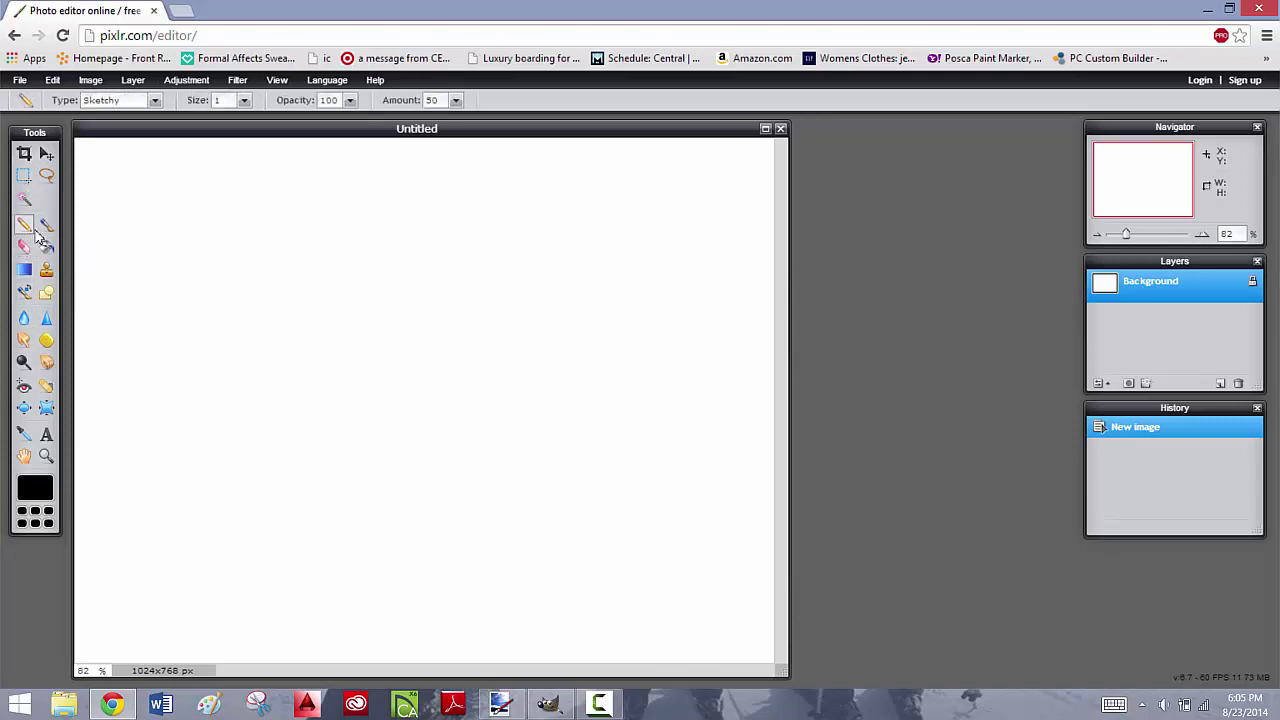
{"action": "left_click", "coordinate": [47, 226]}
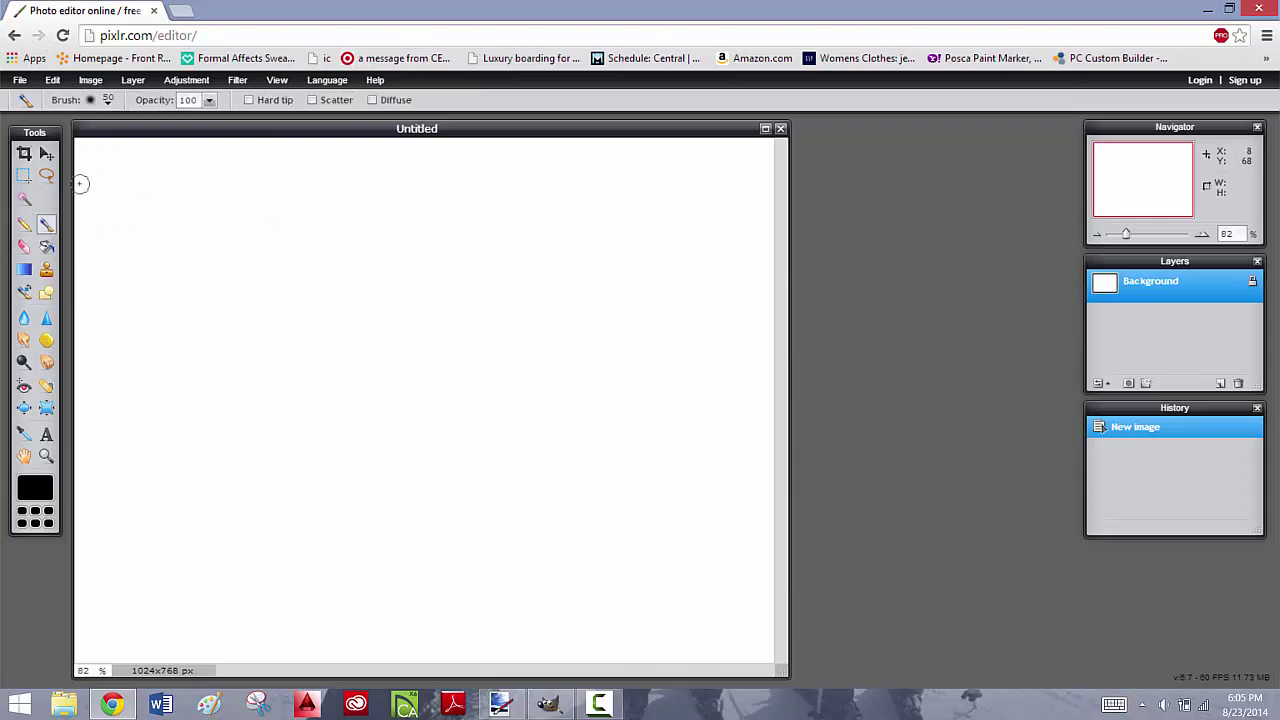
- Select the Text tool and dismiss the Flash settings menu
{"action": "left_click", "coordinate": [46, 434]}
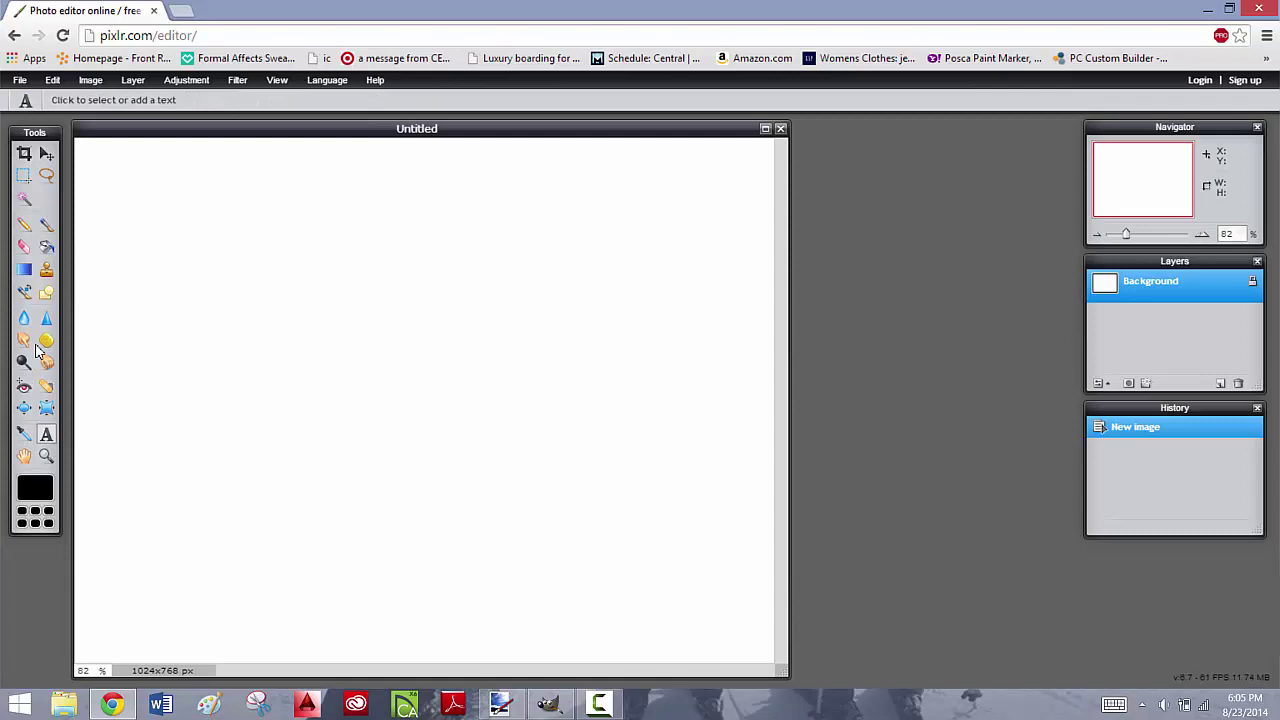
{"action": "right_click", "coordinate": [43, 429]}
{"action": "key", "text": "Escape"}
- Bring Paint.NET forward and move its colour and tools panels nearer the 800 x 600 canvas
{"action": "mouse_move", "coordinate": [500, 708]}
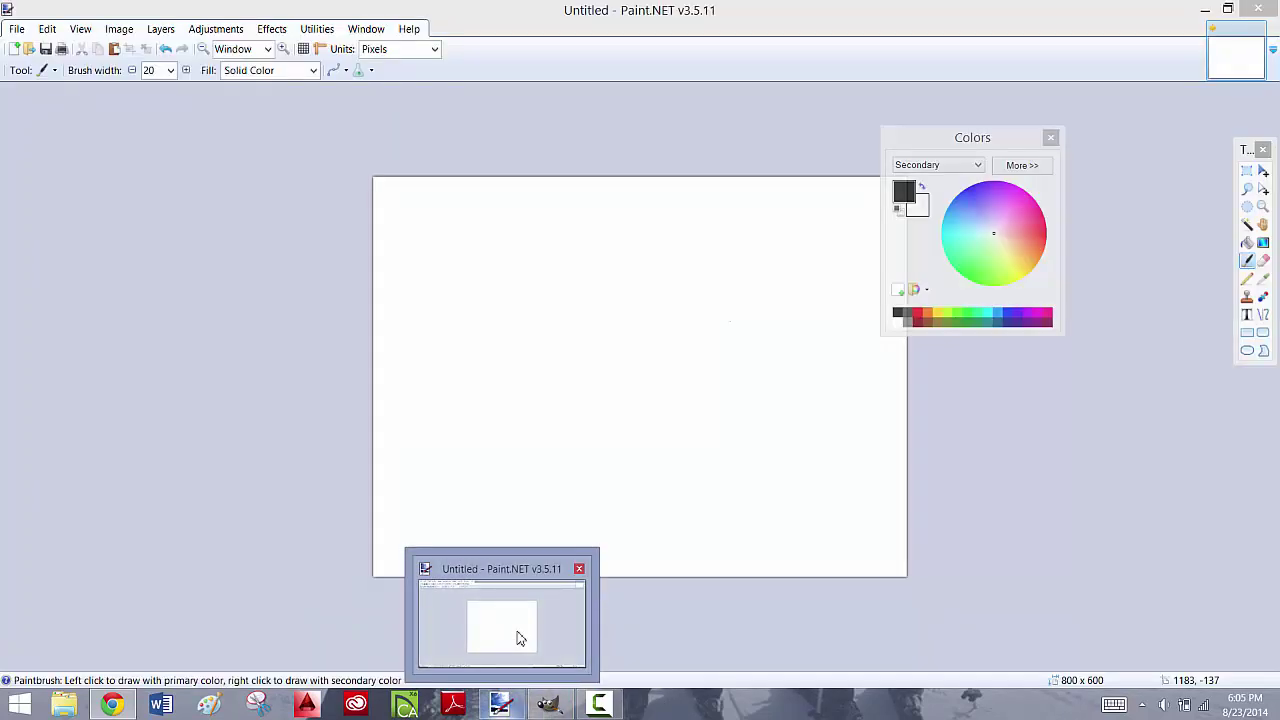
{"action": "left_click", "coordinate": [519, 638]}
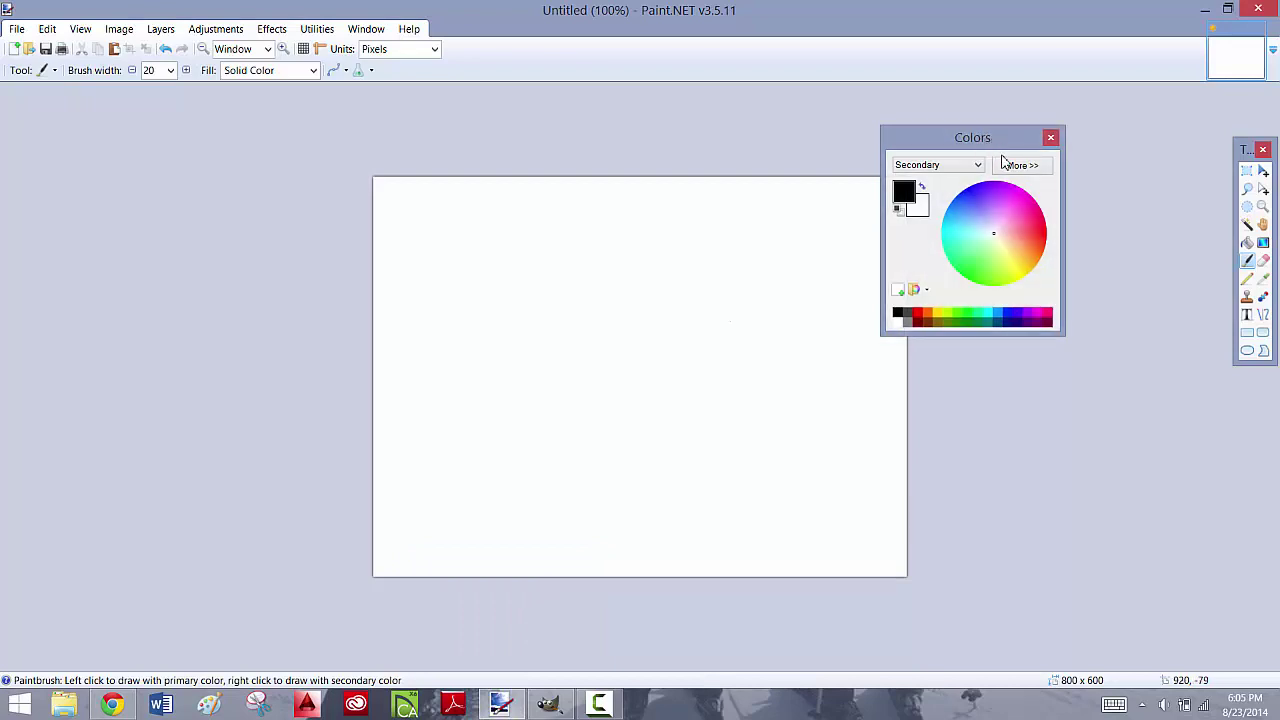
{"action": "left_click_drag", "start_coordinate": [995, 145], "coordinate": [1062, 115]}
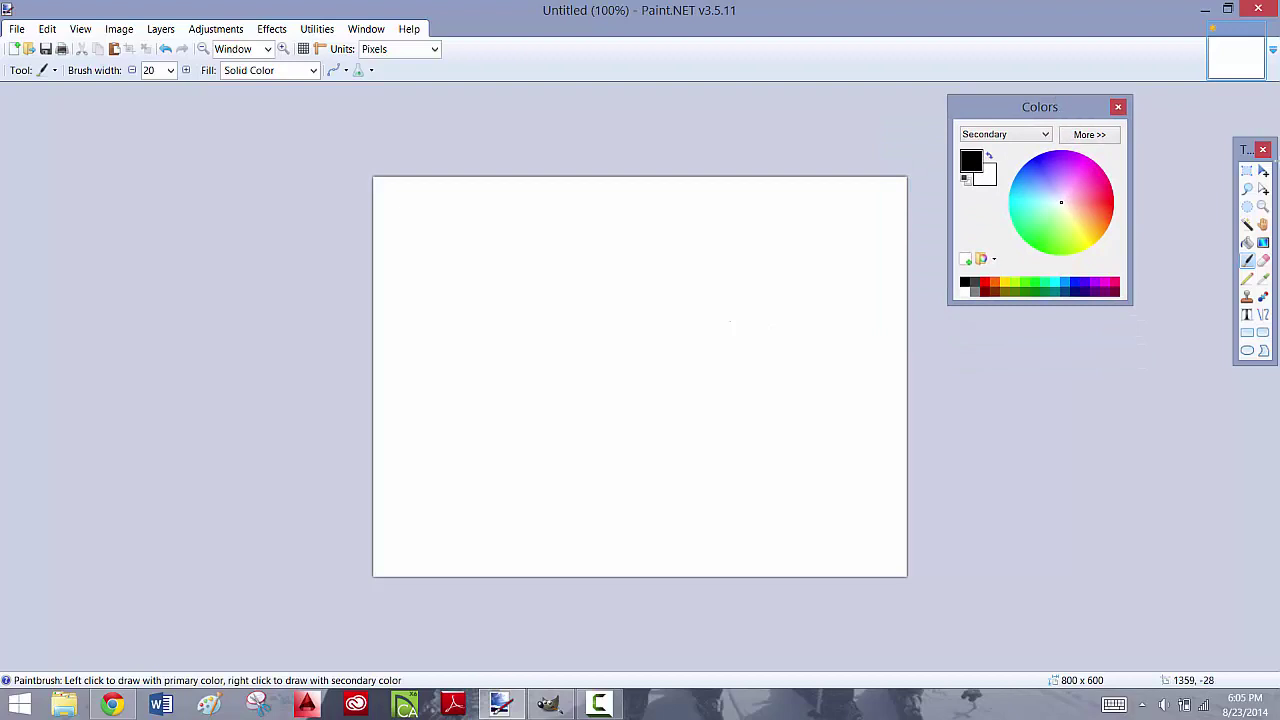
{"action": "left_click_drag", "start_coordinate": [1246, 155], "coordinate": [1222, 167]}
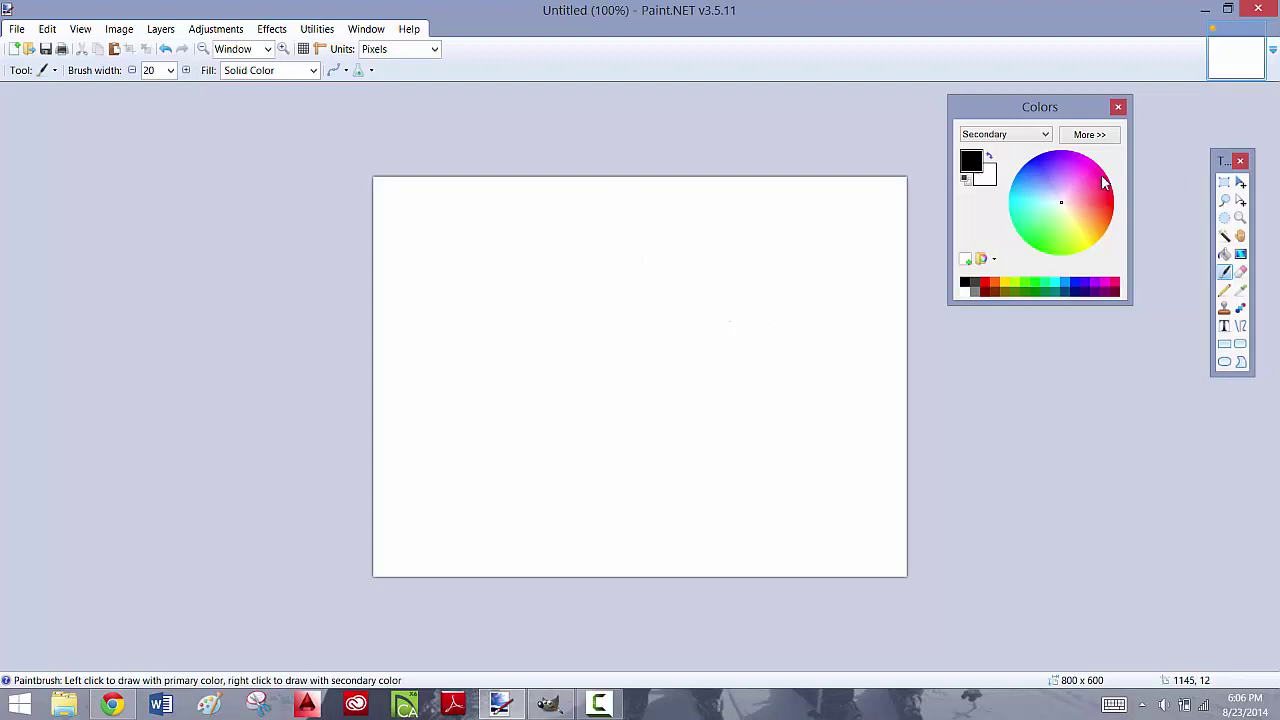
{"action": "left_click_drag", "start_coordinate": [1228, 163], "coordinate": [278, 142]}
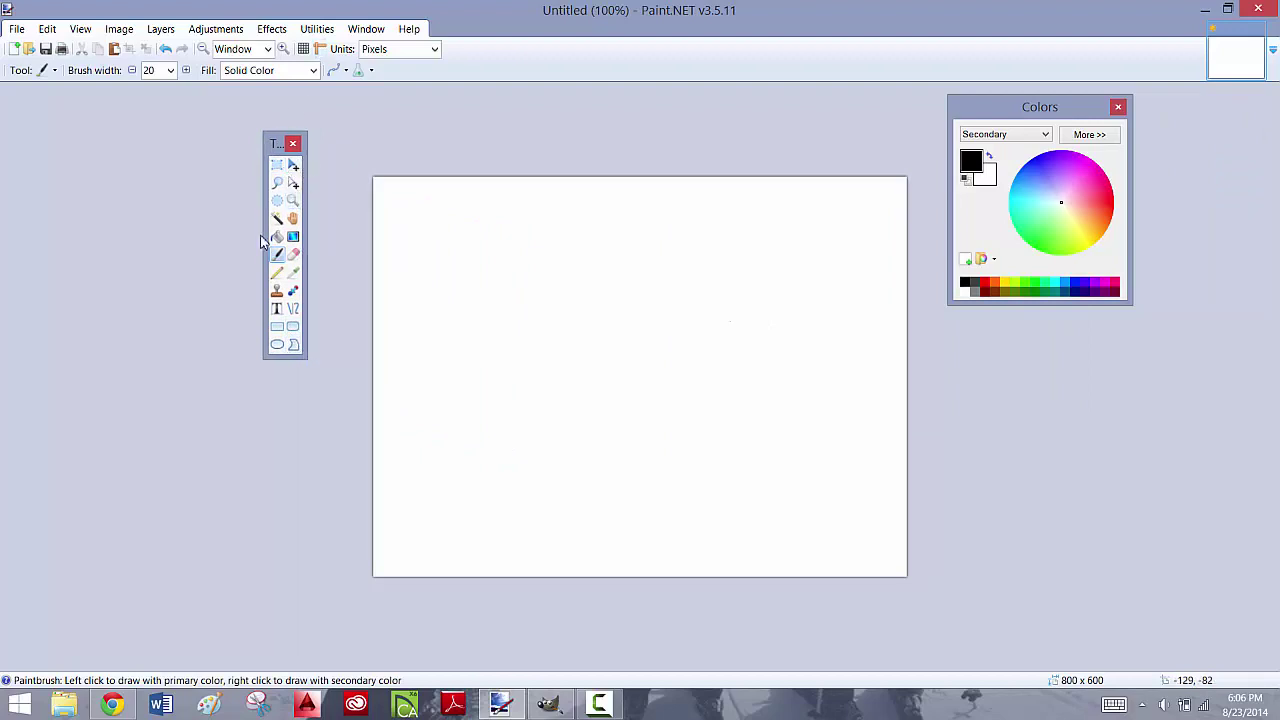
- Browse the Text tool's font list, click the canvas, then switch to the one-pixel Pencil
{"action": "left_click", "coordinate": [277, 308]}
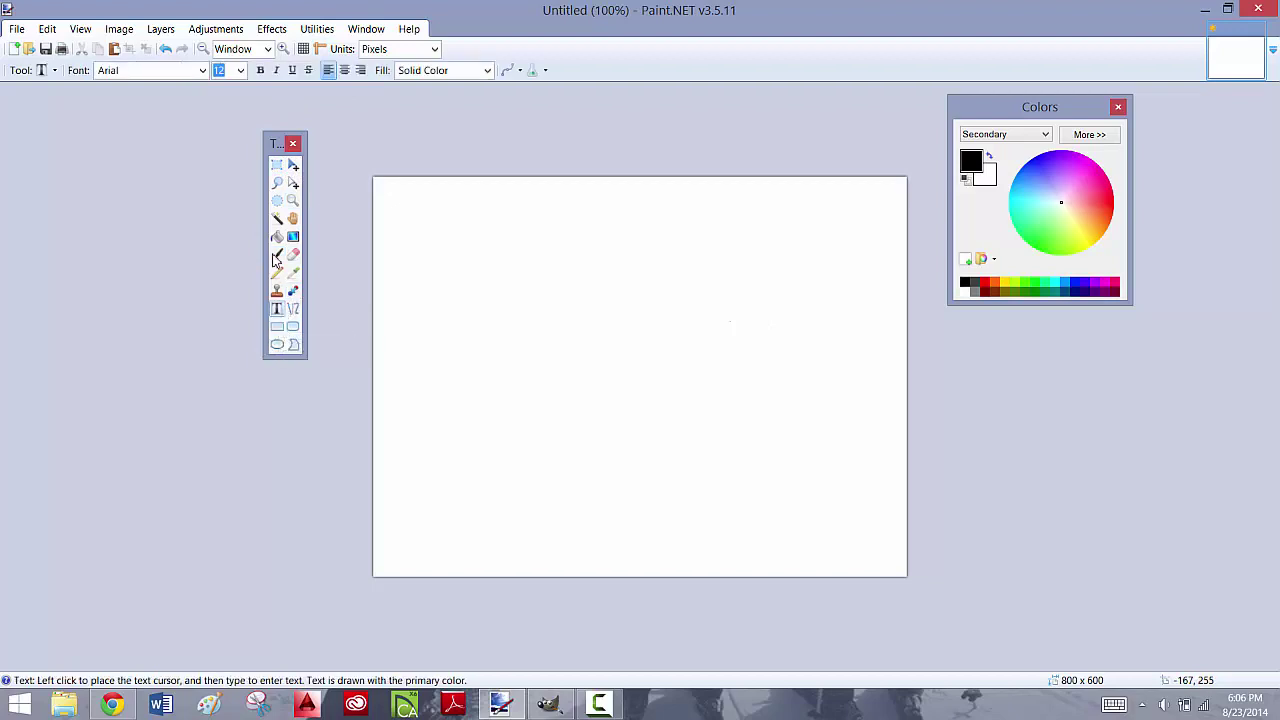
{"action": "left_click", "coordinate": [203, 70]}
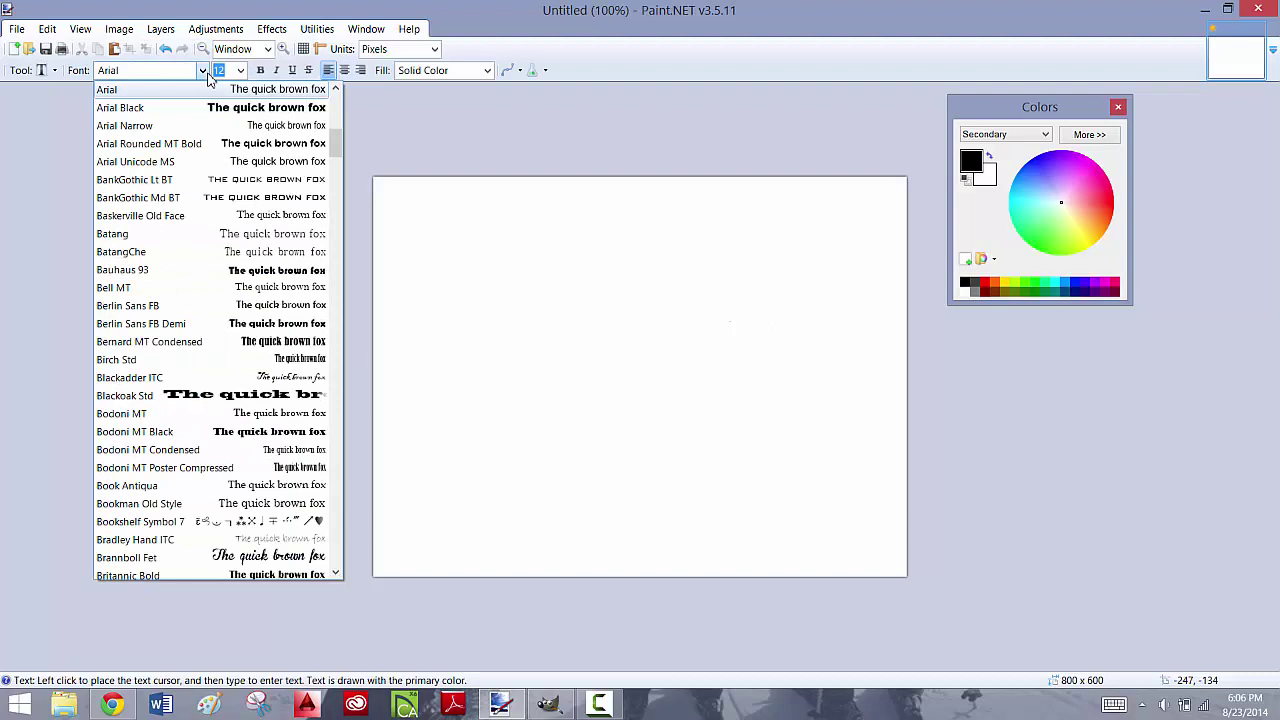
{"action": "left_click_drag", "start_coordinate": [340, 135], "coordinate": [391, 88]}
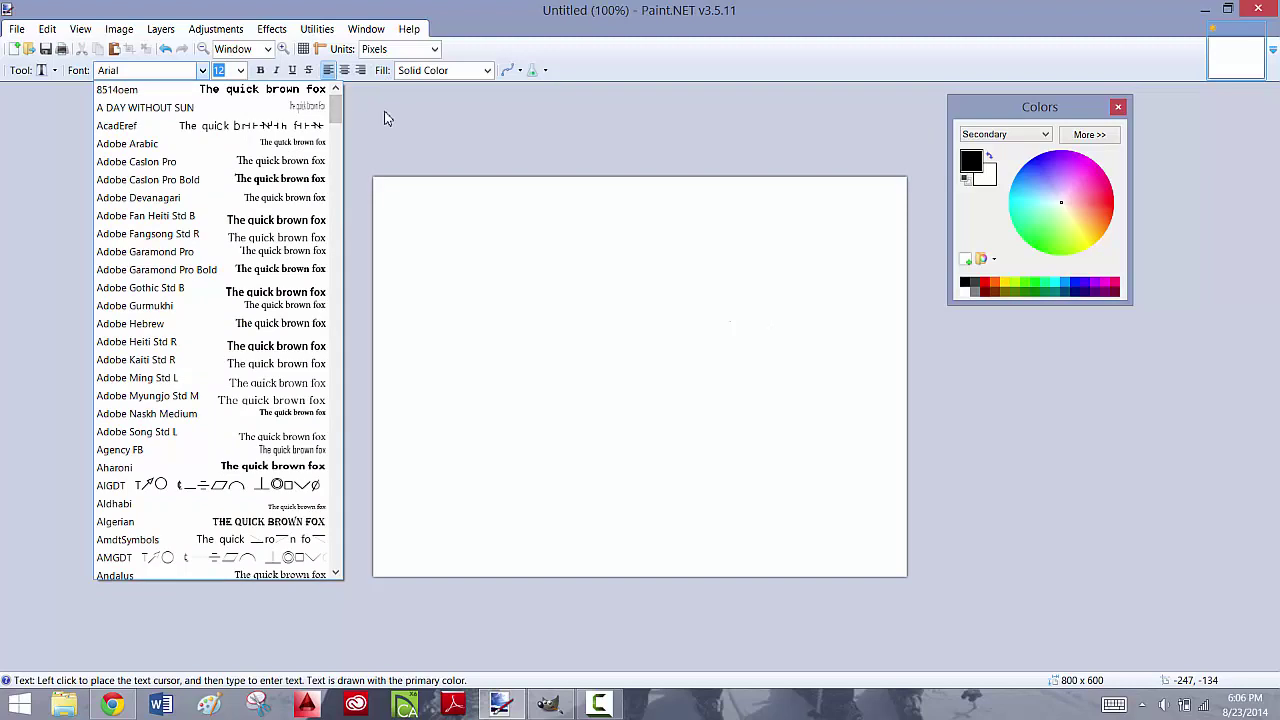
{"action": "scroll", "coordinate": [384, 118], "scroll_direction": "down", "scroll_amount": 3}
{"action": "left_click", "coordinate": [389, 183]}
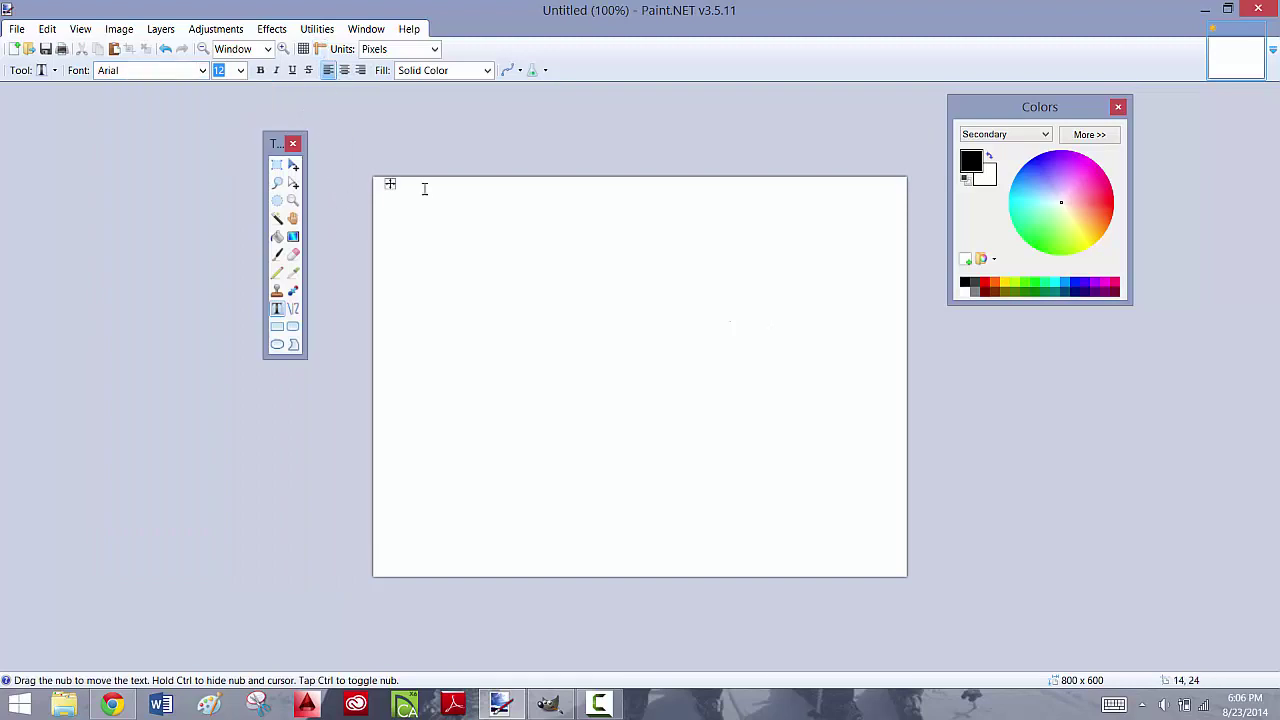
{"action": "left_click", "coordinate": [277, 272]}
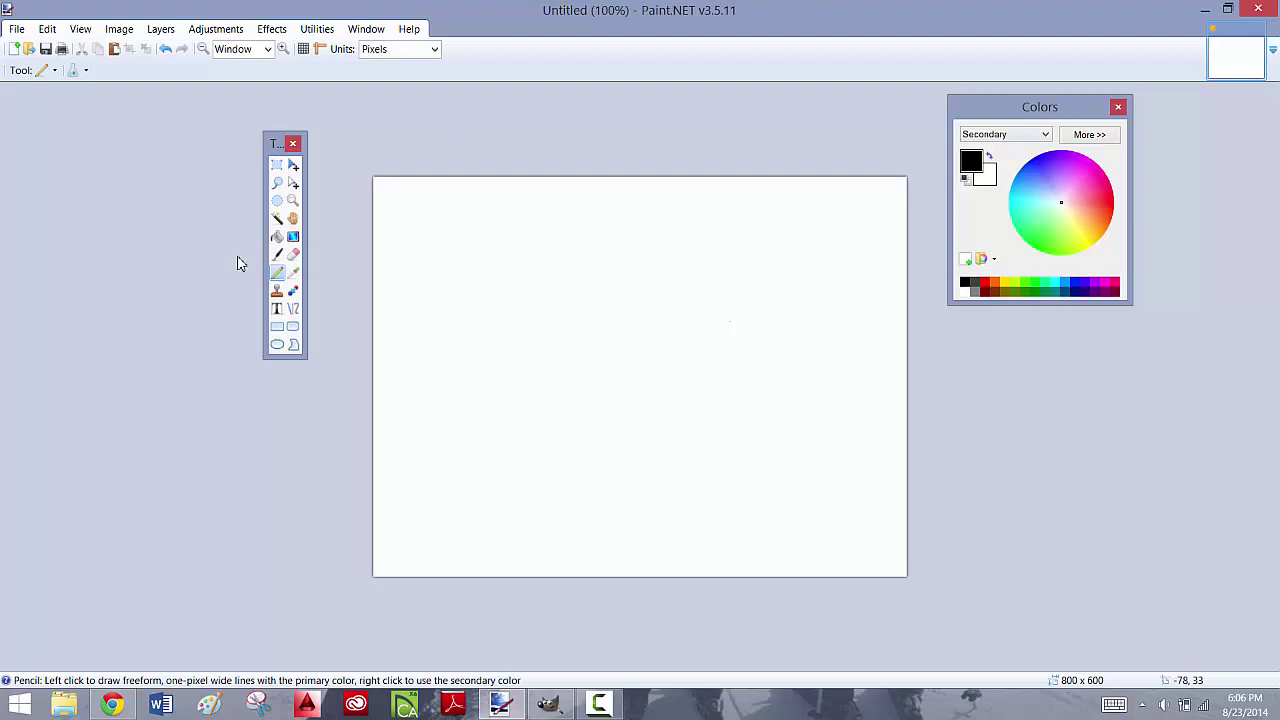
- In GIMP, choose the Sand Dunes (AP) brush and raise its size to 176
{"action": "left_click", "coordinate": [560, 710]}
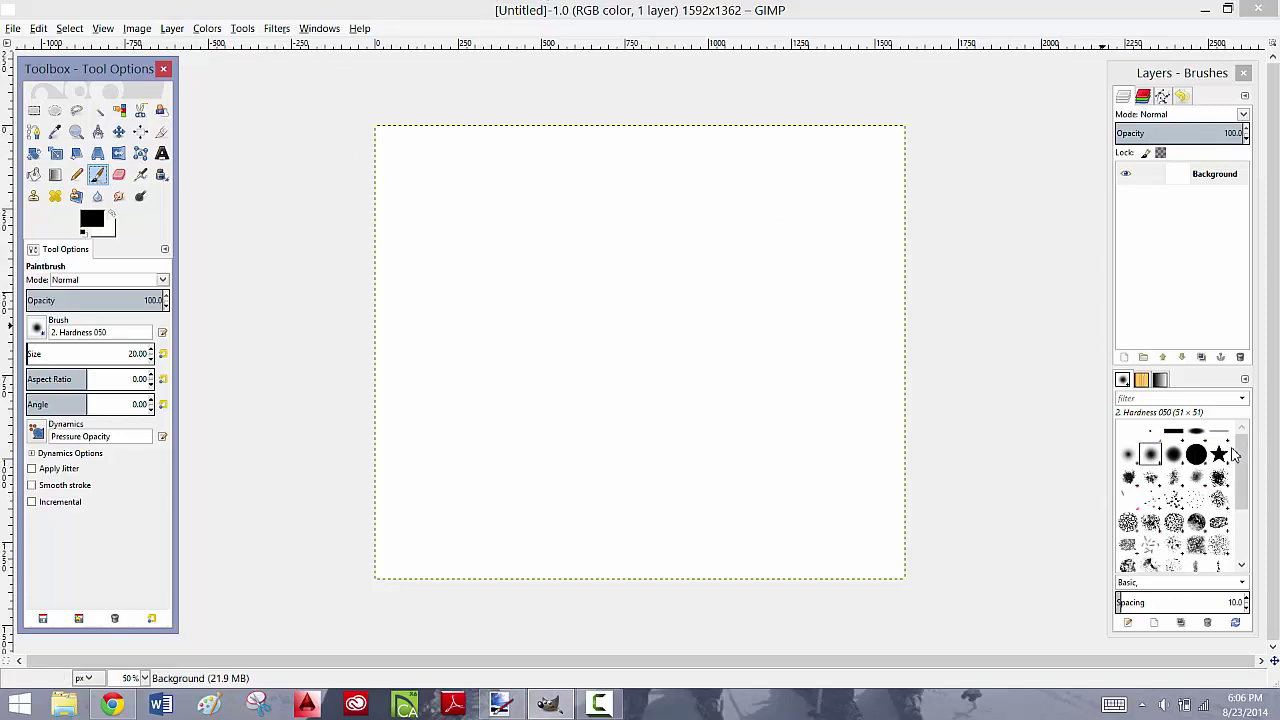
{"action": "left_click_drag", "start_coordinate": [1240, 455], "coordinate": [1238, 520]}
{"action": "left_click", "coordinate": [1174, 493]}
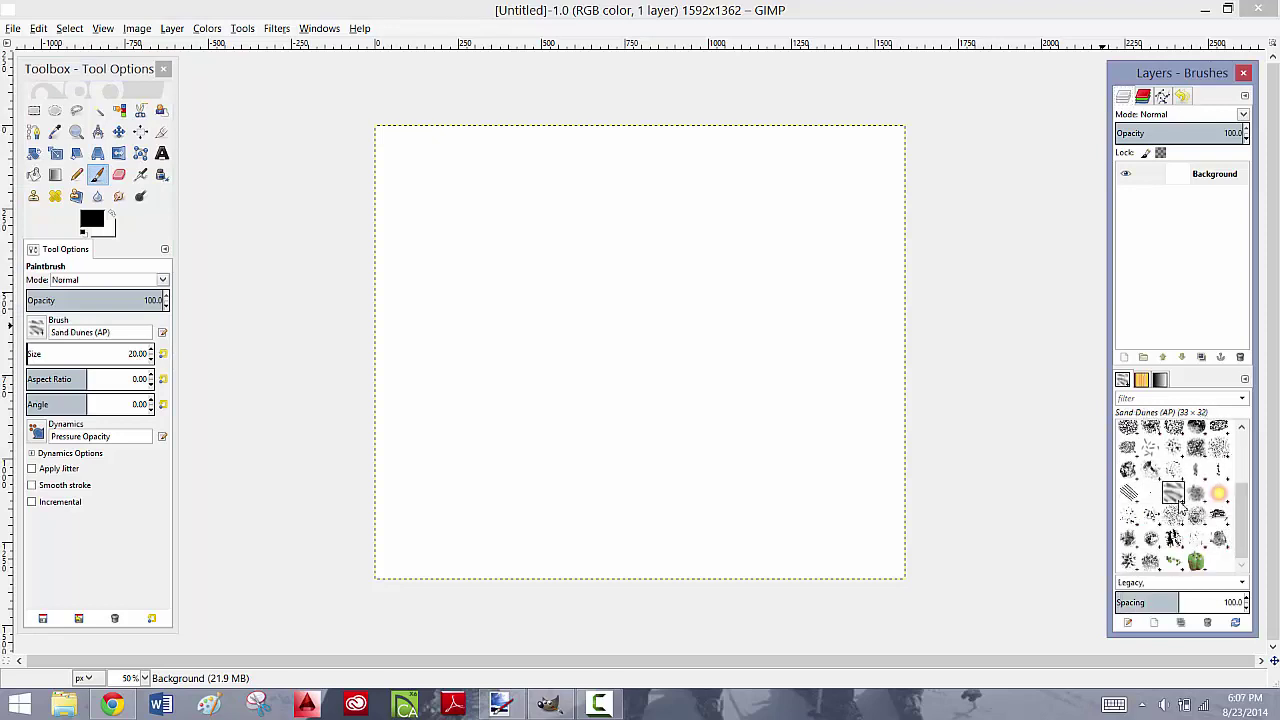
{"action": "key", "text": "bracketright"}
{"action": "key", "text": "bracketright"}
{"action": "key", "text": "bracketright"}
{"action": "key", "text": "bracketright"}
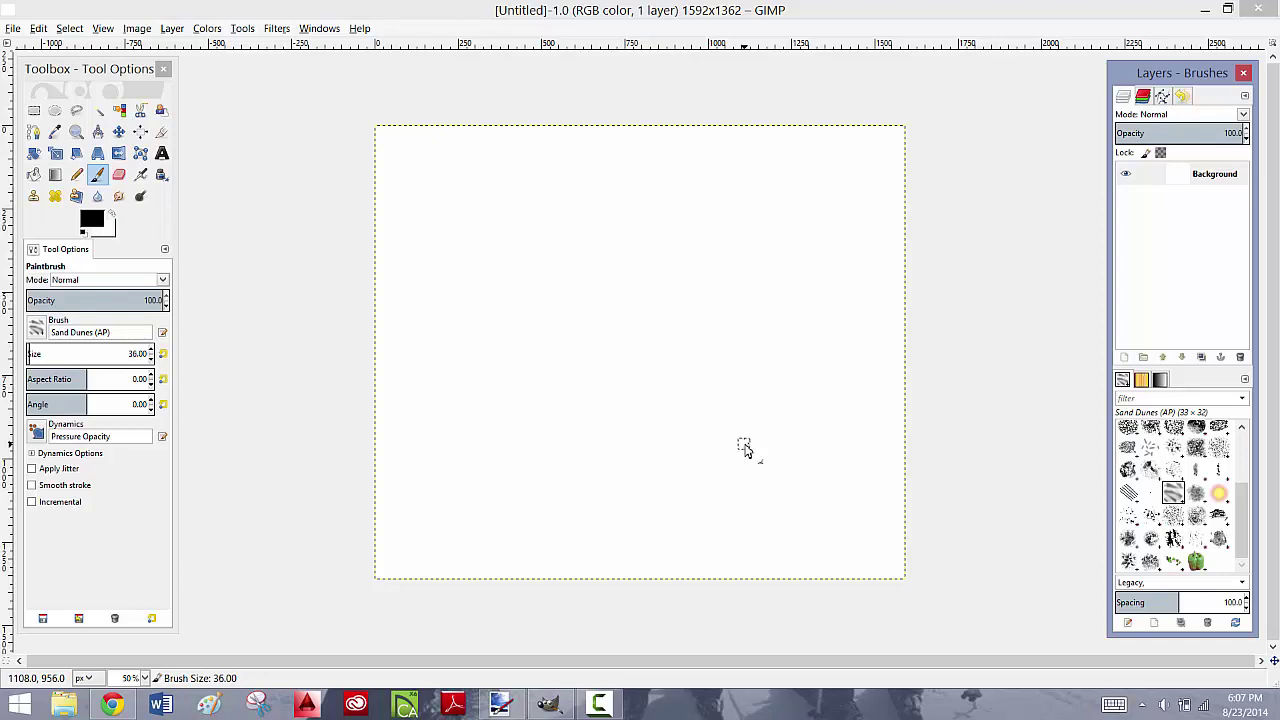
{"action": "key", "text": "bracketright"}
{"action": "key", "text": "bracketright"}
{"action": "key", "text": "bracketright"}
{"action": "key", "text": "bracketright"}
{"action": "key", "text": "bracketright"}
{"action": "key", "text": "bracketright"}
{"action": "key", "text": "bracketright"}
{"action": "key", "text": "bracketright"}
{"action": "key", "text": "bracketright"}
{"action": "key", "text": "bracketright"}
{"action": "key", "text": "bracketright"}
{"action": "key", "text": "bracketright"}
{"action": "key", "text": "bracketright"}
{"action": "key", "text": "bracketright"}
{"action": "key", "text": "bracketright"}
{"action": "key", "text": "bracketright"}
{"action": "key", "text": "bracketright"}
{"action": "key", "text": "bracketright"}
{"action": "key", "text": "bracketright"}
{"action": "key", "text": "bracketright"}
{"action": "key", "text": "bracketright"}
{"action": "key", "text": "bracketright"}
{"action": "key", "text": "bracketright"}
{"action": "key", "text": "bracketright"}
{"action": "key", "text": "bracketright"}
{"action": "key", "text": "bracketright"}
{"action": "key", "text": "bracketright"}
{"action": "key", "text": "bracketright"}
{"action": "key", "text": "bracketright"}
{"action": "key", "text": "bracketright"}
{"action": "key", "text": "bracketright"}
{"action": "key", "text": "bracketright"}
{"action": "key", "text": "bracketright"}
{"action": "key", "text": "bracketright"}
{"action": "key", "text": "bracketright"}
{"action": "key", "text": "bracketright"}
{"action": "key", "text": "bracketright"}
{"action": "key", "text": "bracketright"}
{"action": "key", "text": "bracketright"}
{"action": "key", "text": "bracketright"}
{"action": "key", "text": "bracketright"}
{"action": "key", "text": "bracketright"}
{"action": "key", "text": "bracketright"}
{"action": "key", "text": "bracketright"}
{"action": "key", "text": "bracketright"}
{"action": "key", "text": "bracketright"}
{"action": "key", "text": "bracketright"}
{"action": "key", "text": "bracketright"}
{"action": "key", "text": "bracketright"}
{"action": "key", "text": "bracketright"}
{"action": "key", "text": "bracketright"}
{"action": "key", "text": "bracketright"}
{"action": "key", "text": "bracketright"}
{"action": "key", "text": "bracketright"}
{"action": "key", "text": "bracketright"}
{"action": "key", "text": "bracketright"}
{"action": "key", "text": "bracketright"}
{"action": "key", "text": "bracketright"}
{"action": "key", "text": "bracketright"}
{"action": "key", "text": "bracketright"}
{"action": "key", "text": "bracketright"}
{"action": "key", "text": "bracketright"}
- Stamp two Sand Dunes dabs near the canvas centre, then undo them
{"action": "left_click", "coordinate": [611, 318]}
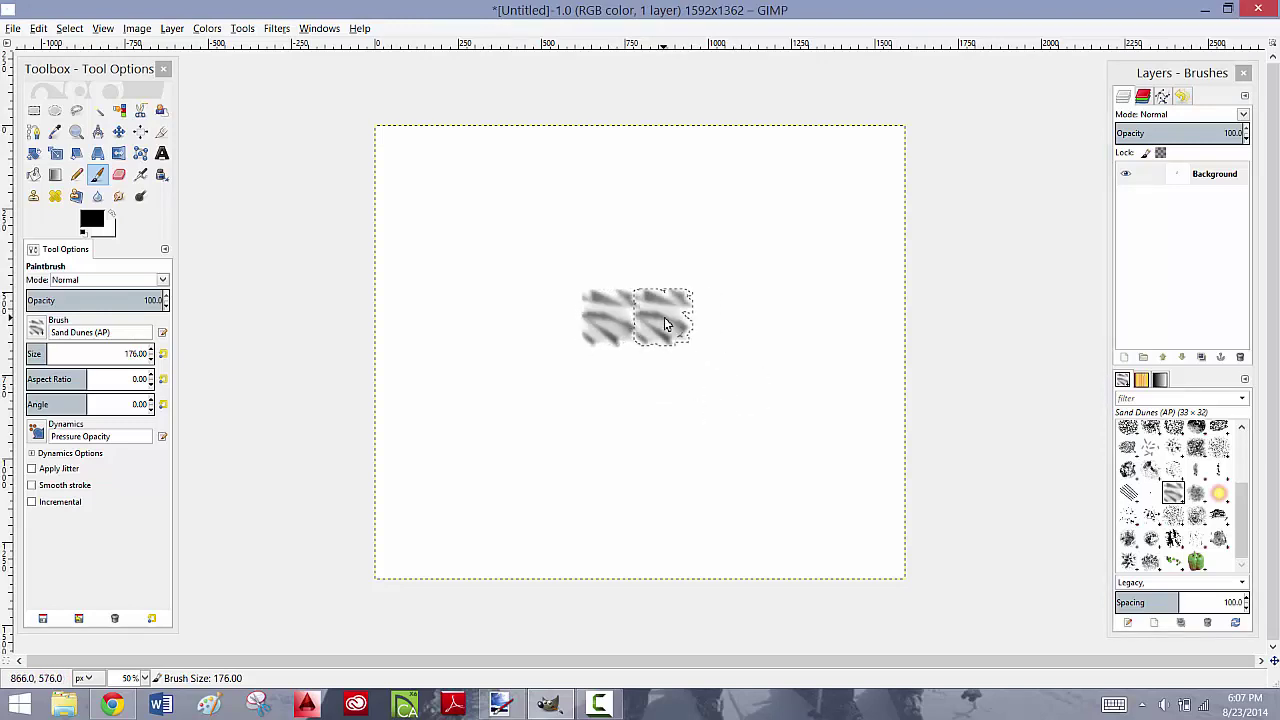
{"action": "left_click", "coordinate": [665, 320]}
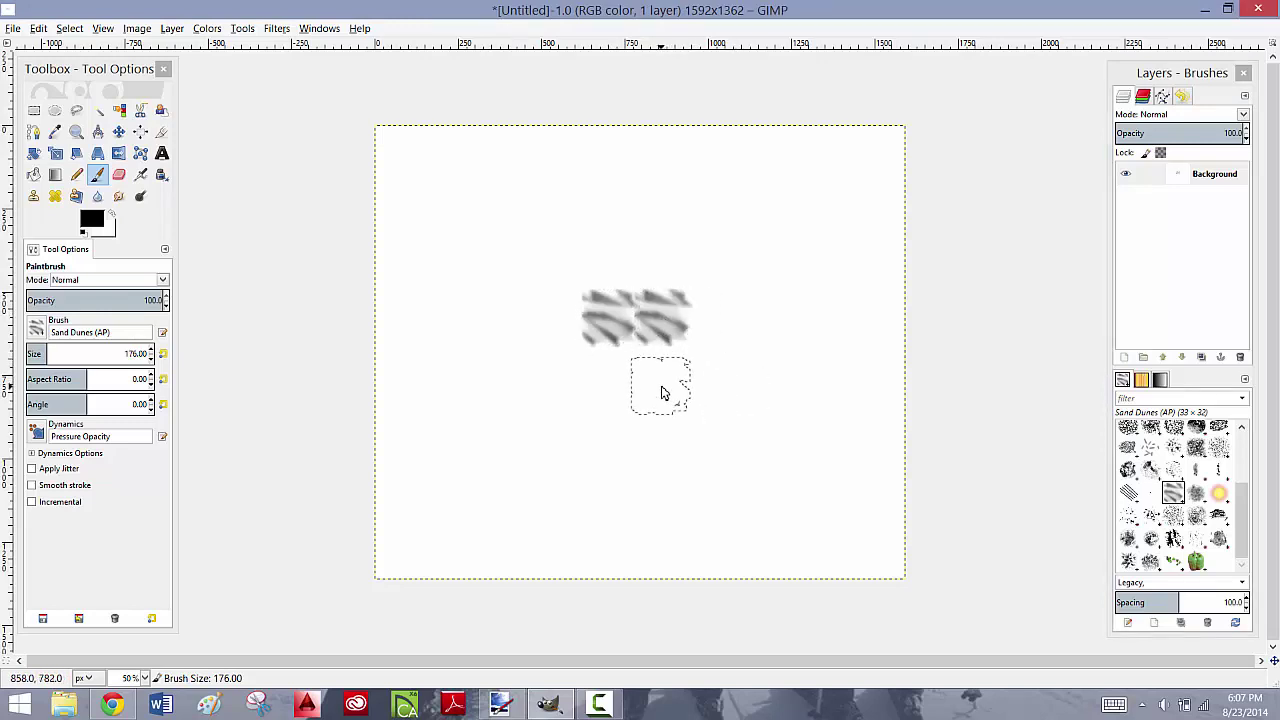
{"action": "key", "text": "ctrl+z"}
{"action": "key", "text": "ctrl+z"}
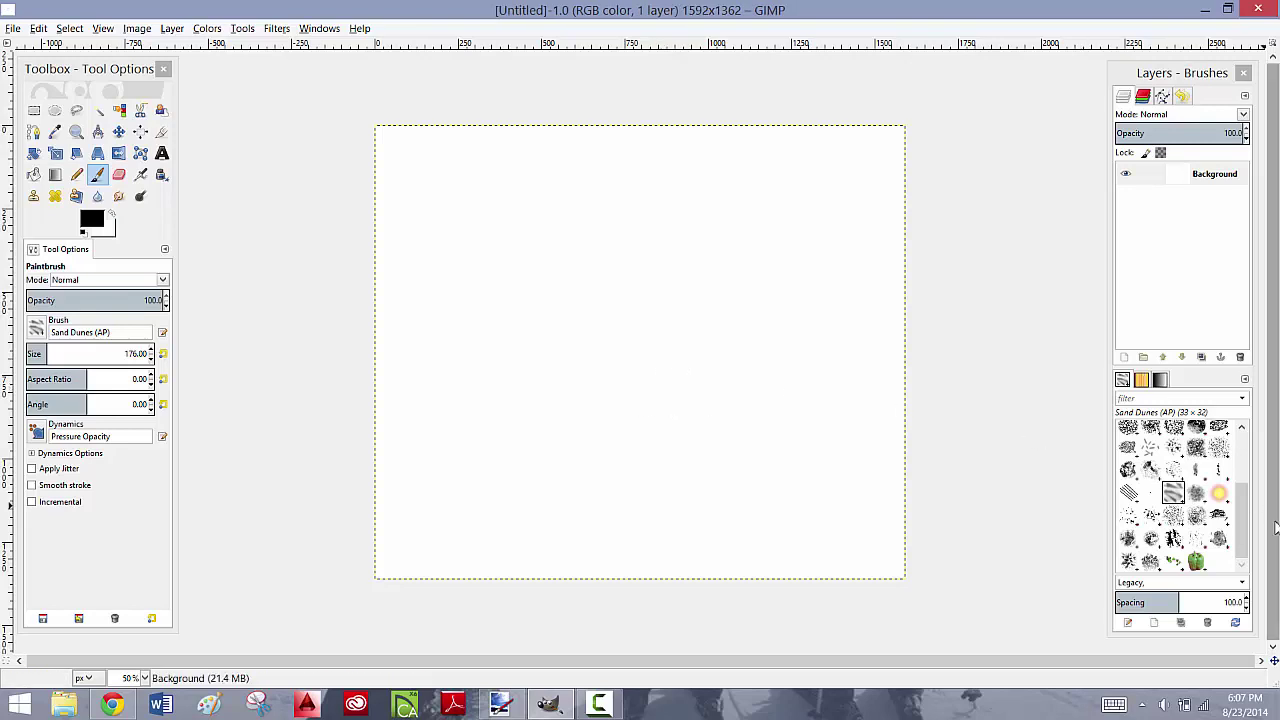
- Stamp one z Pepper dab, undo it, and switch to Rectangle Select
{"action": "left_click", "coordinate": [1196, 561]}
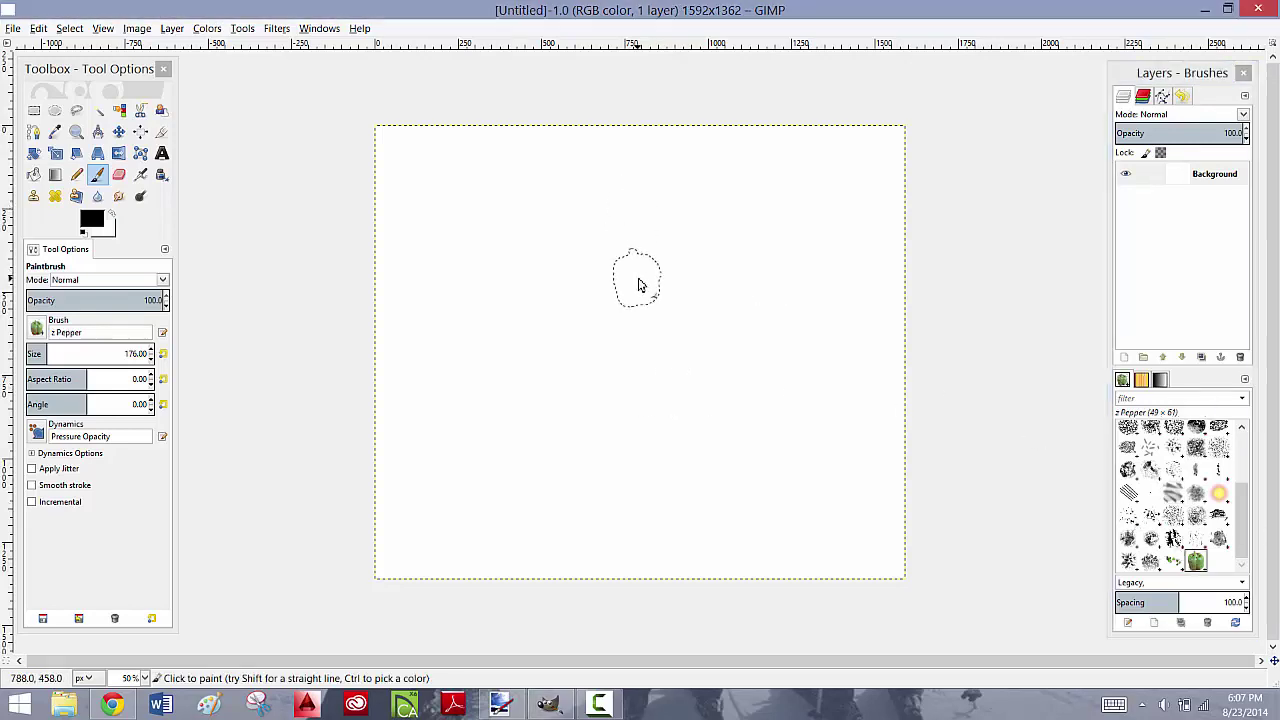
{"action": "left_click", "coordinate": [640, 285]}
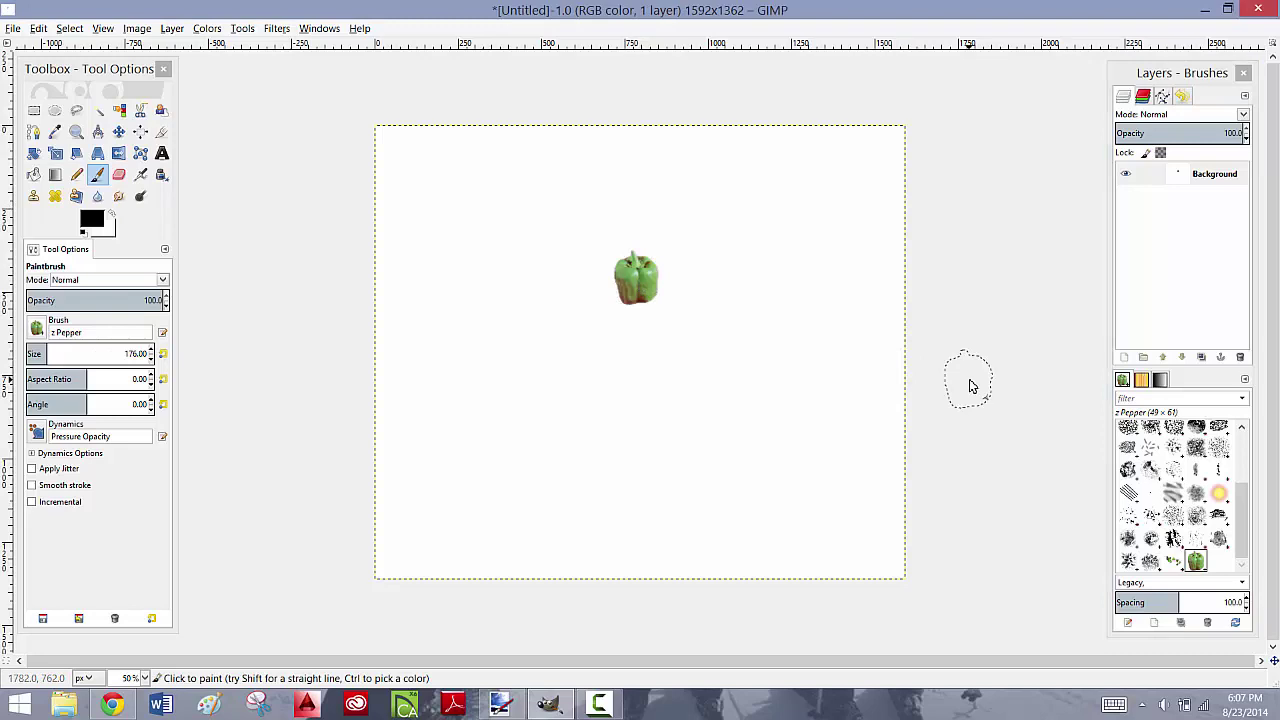
{"action": "key", "text": "ctrl+z"}
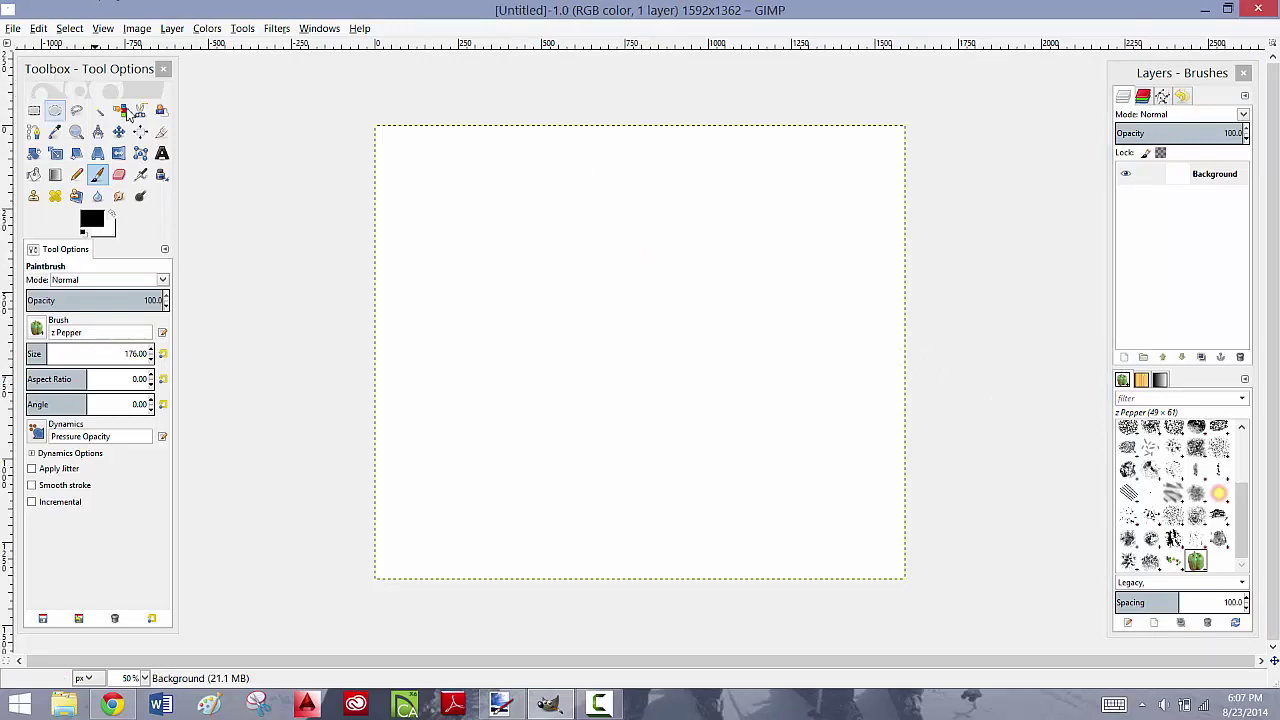
{"action": "left_click", "coordinate": [34, 112]}
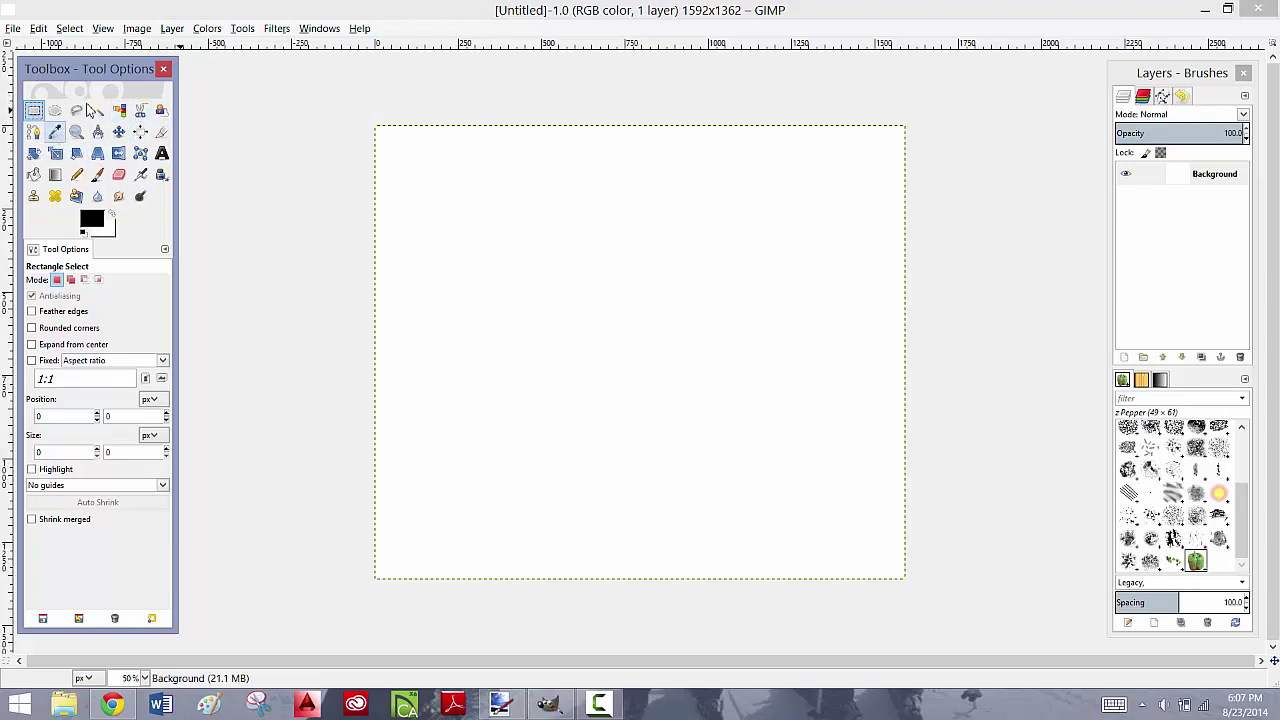
- Reactivate the Paintbrush with the z Pepper brush at size 176
{"action": "left_click", "coordinate": [99, 175]}
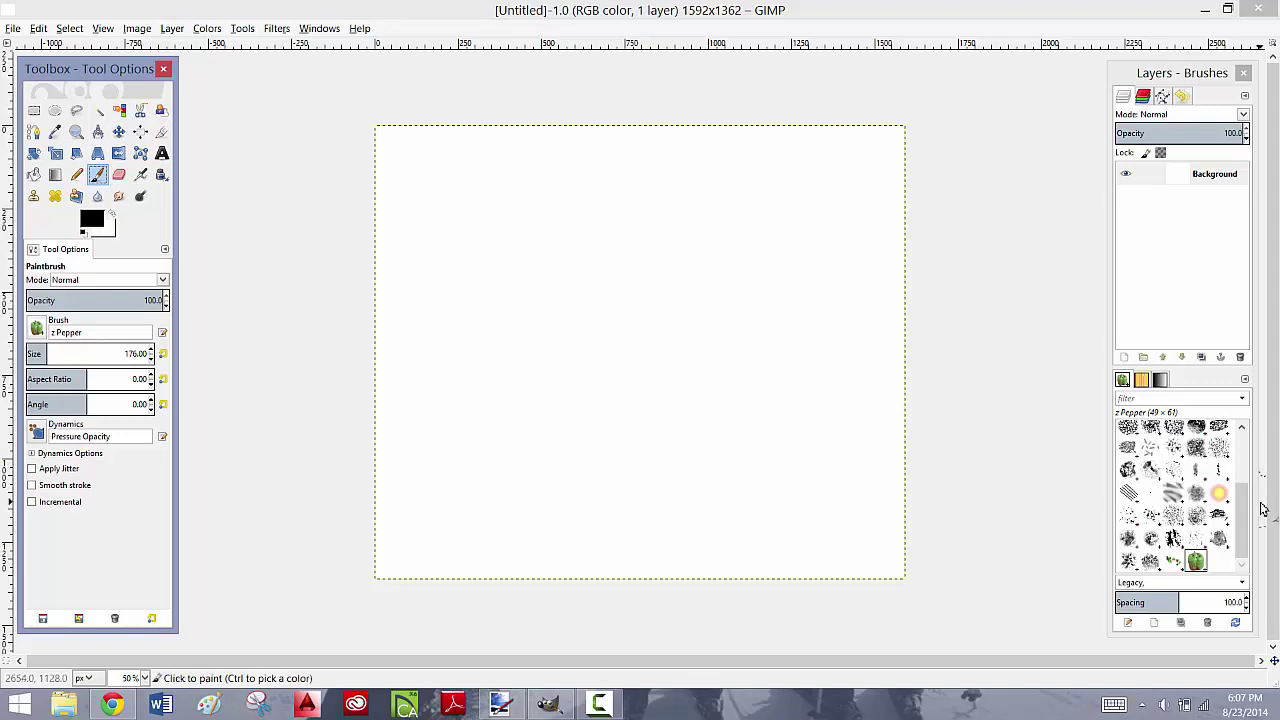
{"action": "mouse_move", "coordinate": [1245, 515]}
{"action": "left_mouse_down"}
{"action": "mouse_move", "coordinate": [1244, 468]}
{"action": "mouse_move", "coordinate": [1244, 515]}
{"action": "left_mouse_up"}
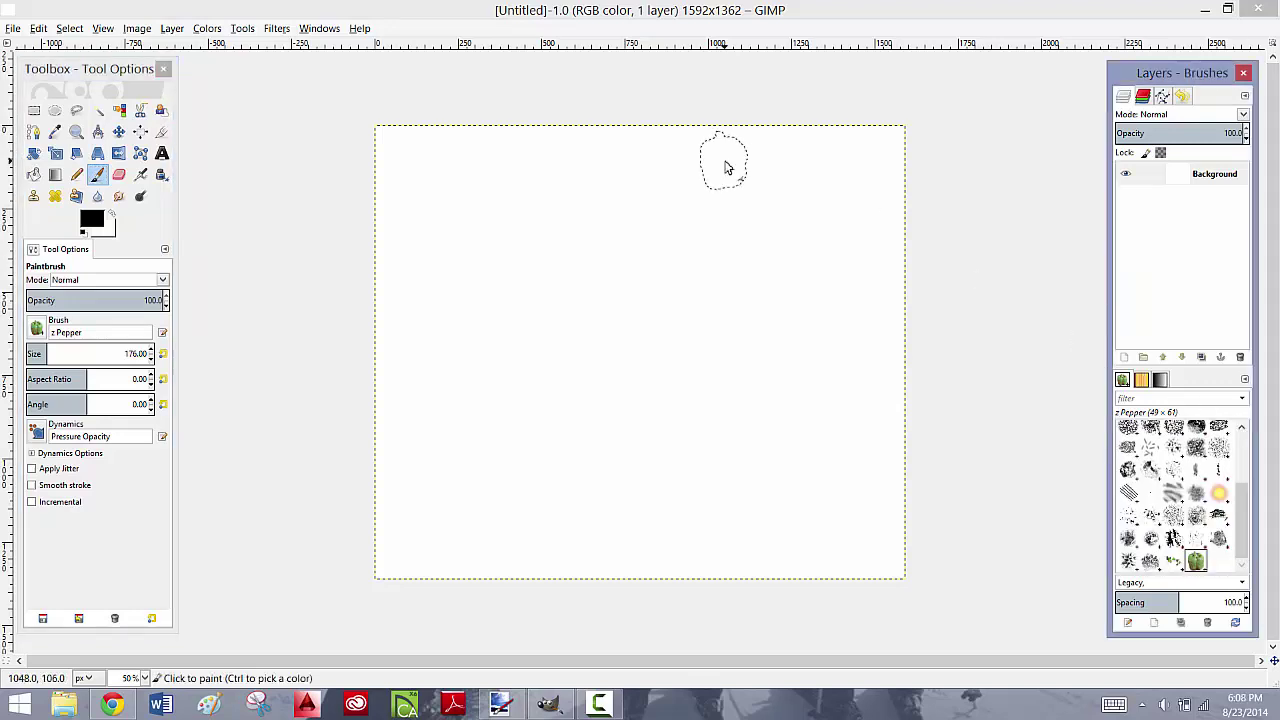